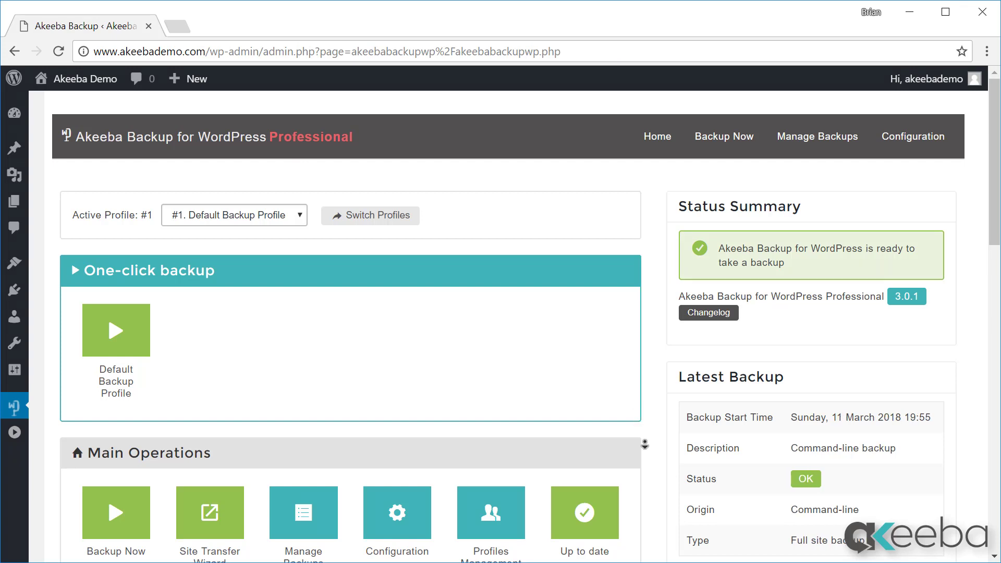
Open the Database Tables Exclusion page for the default backup profile.
scroll(644, 417, down, 2)
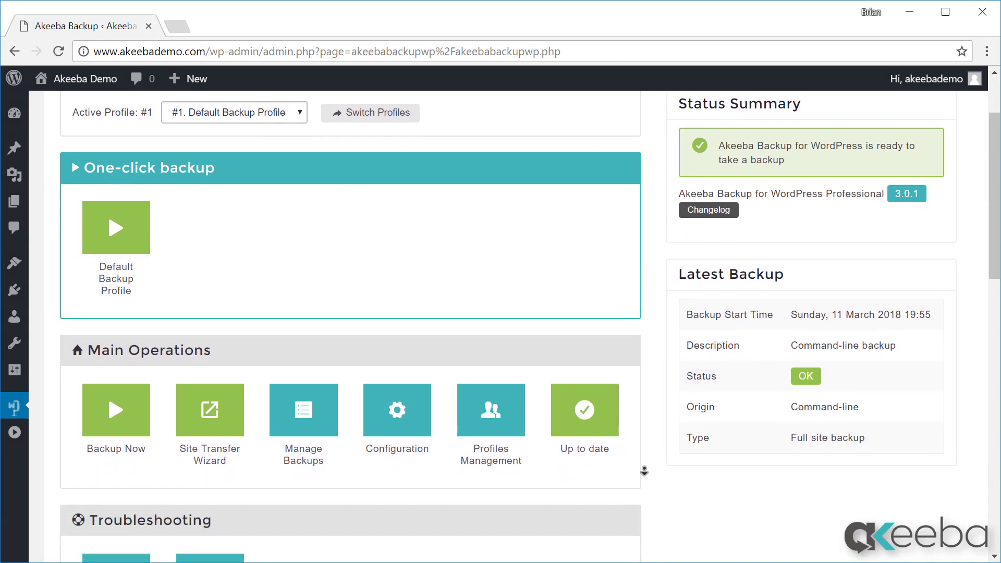
scroll(644, 471, down, 5)
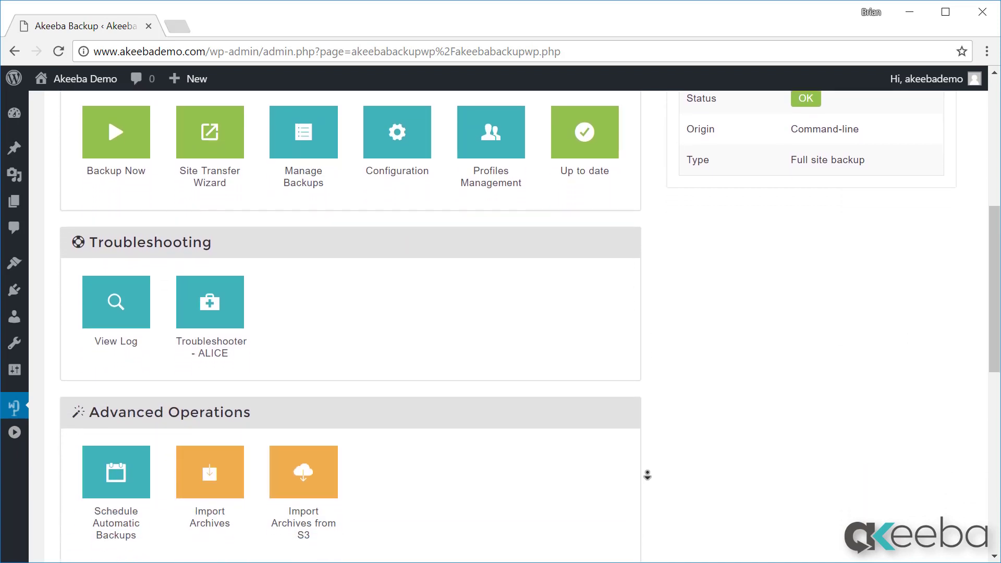
scroll(646, 474, down, 5)
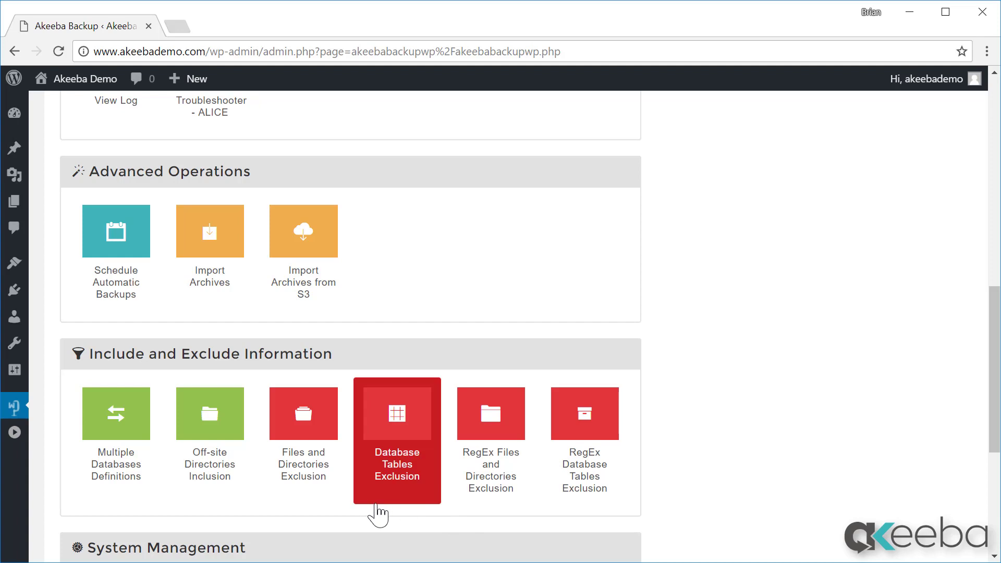
click(400, 480)
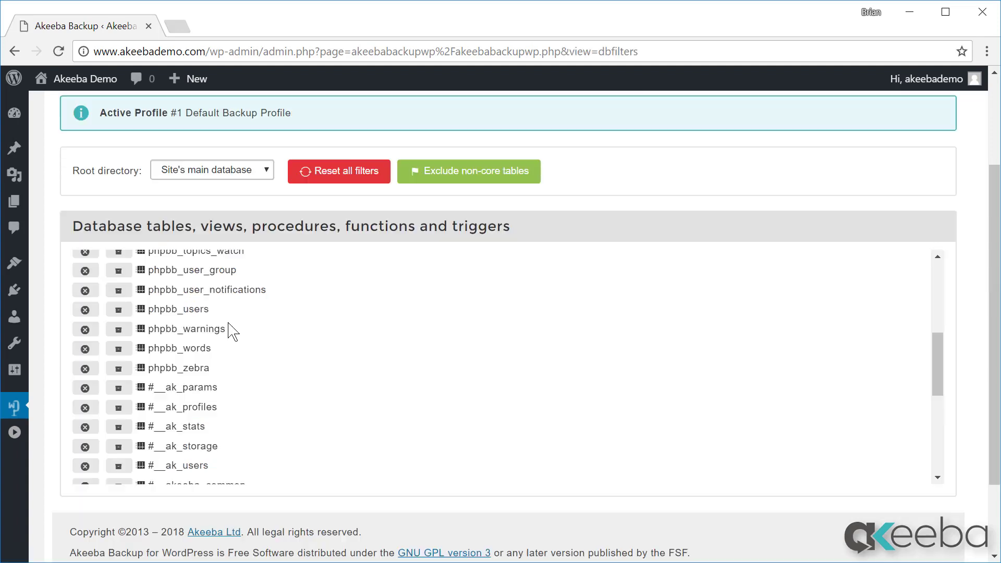
Look through the tables of the site's main database and exclude all non-core tables from the backup.
scroll(231, 331, up, 6)
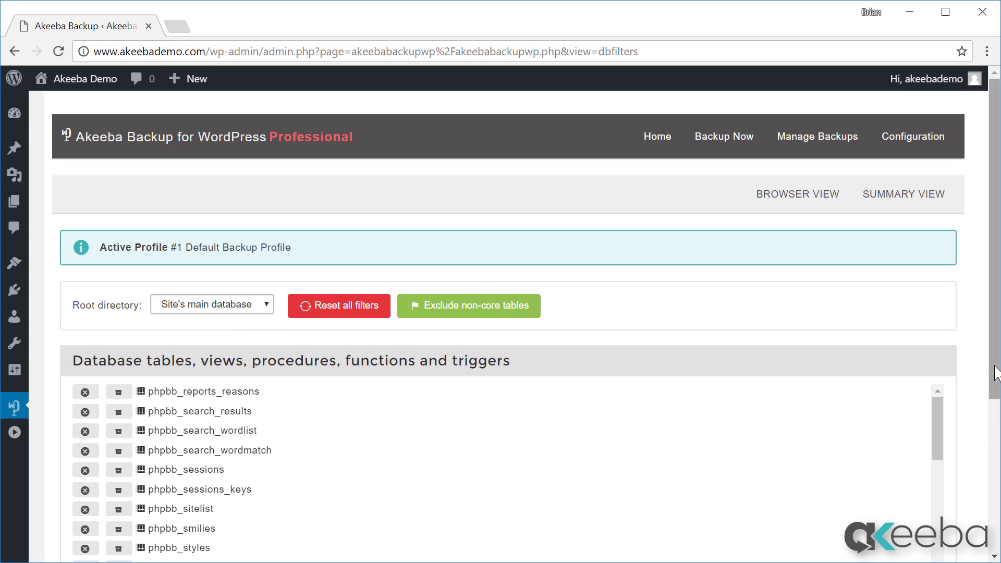
drag(992, 371, 993, 409)
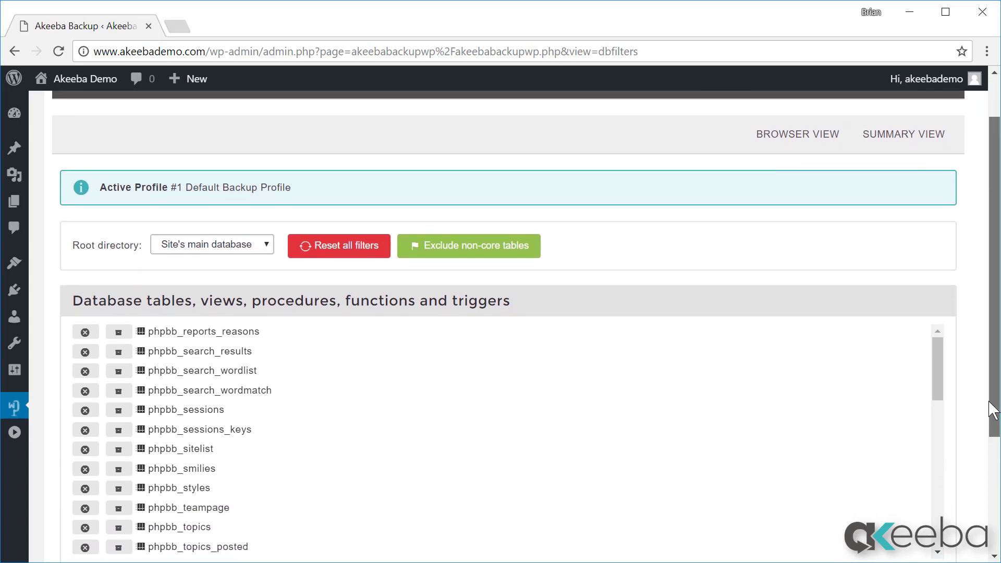
scroll(361, 436, up, 2)
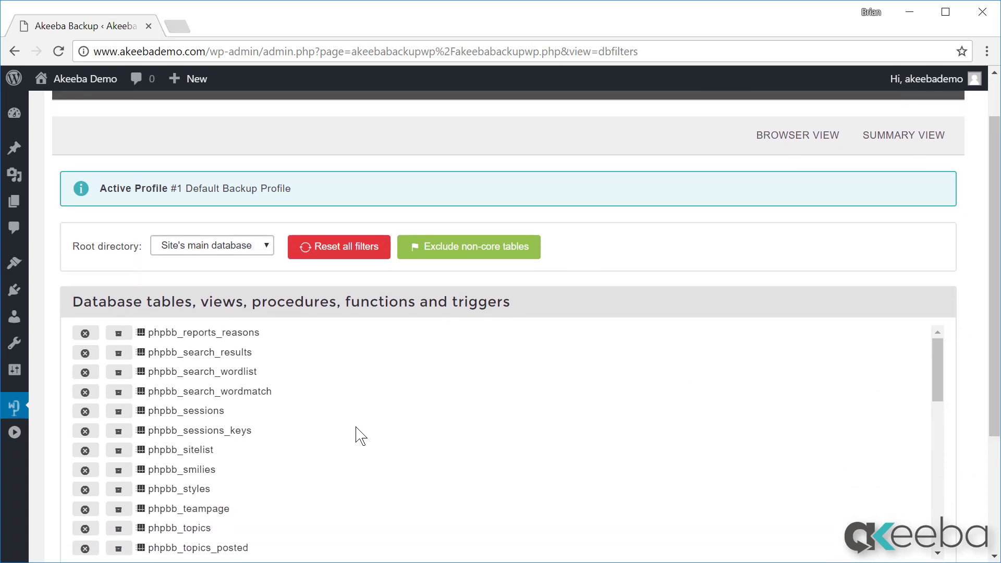
scroll(360, 436, down, 8)
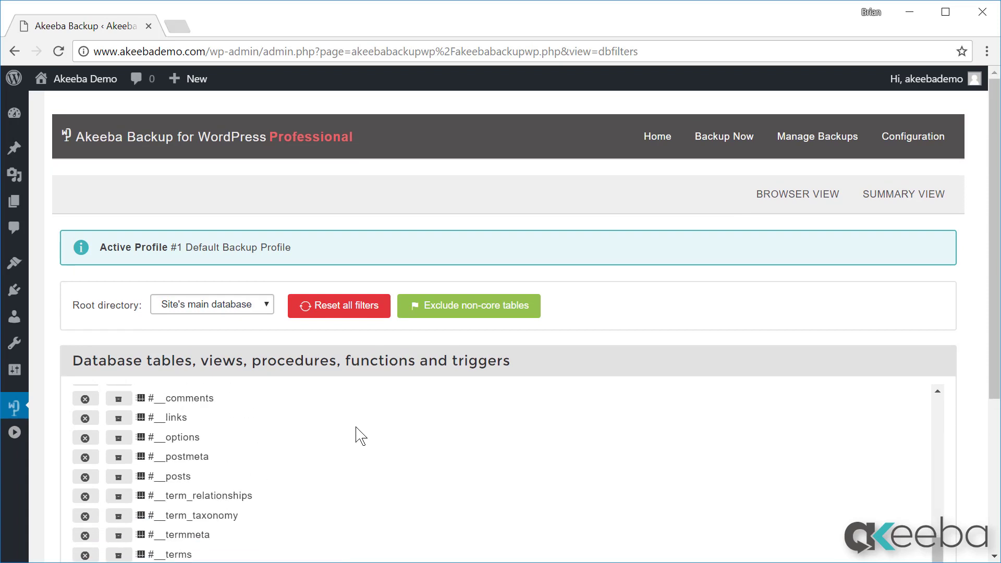
scroll(360, 436, down, 5)
scroll(365, 433, up, 2)
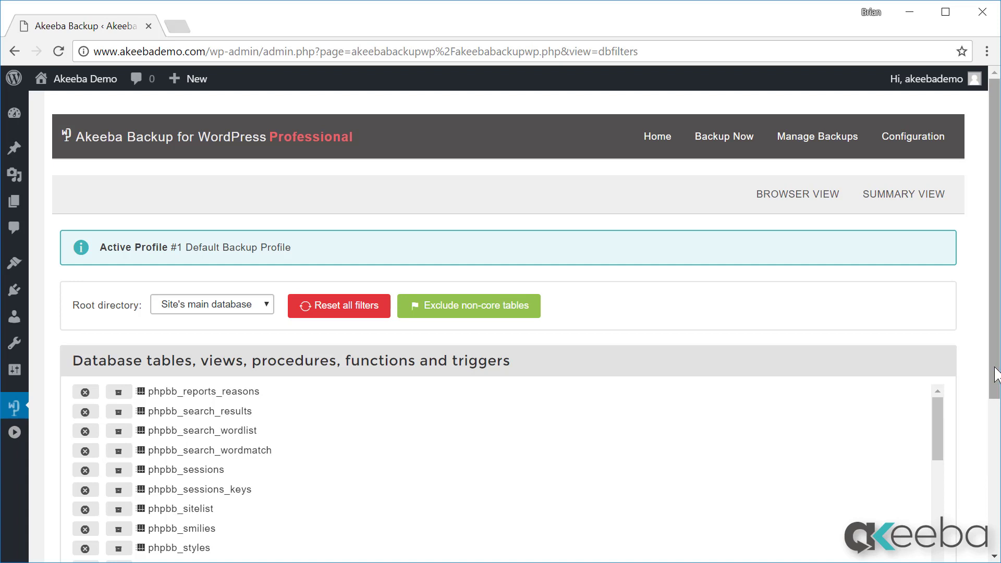
drag(996, 374, 995, 427)
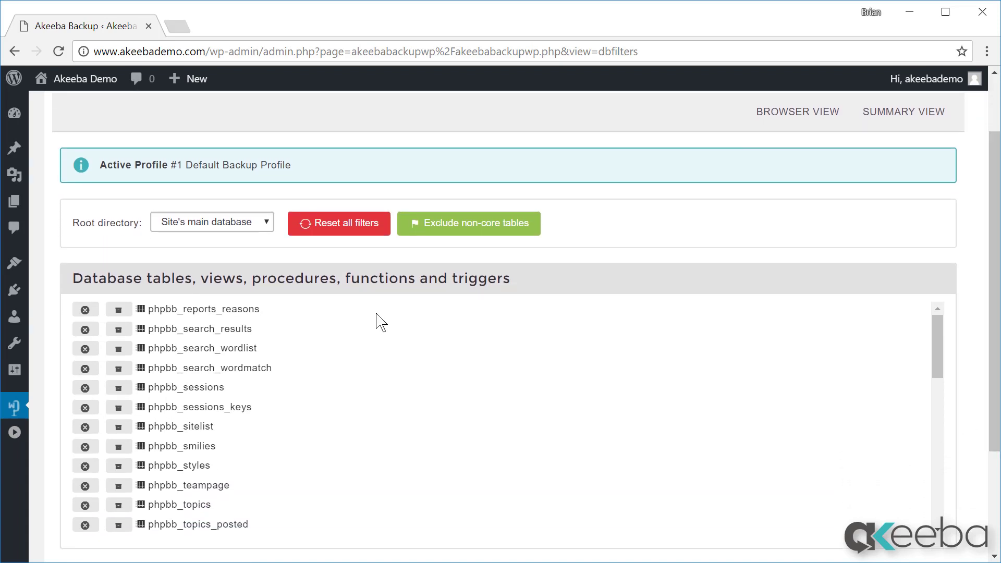
click(484, 230)
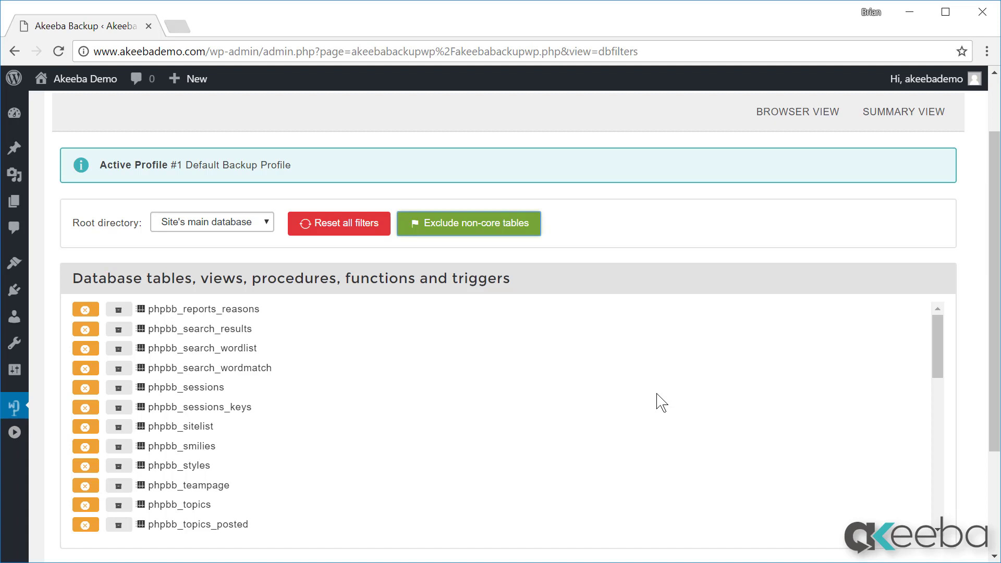
scroll(661, 403, down, 5)
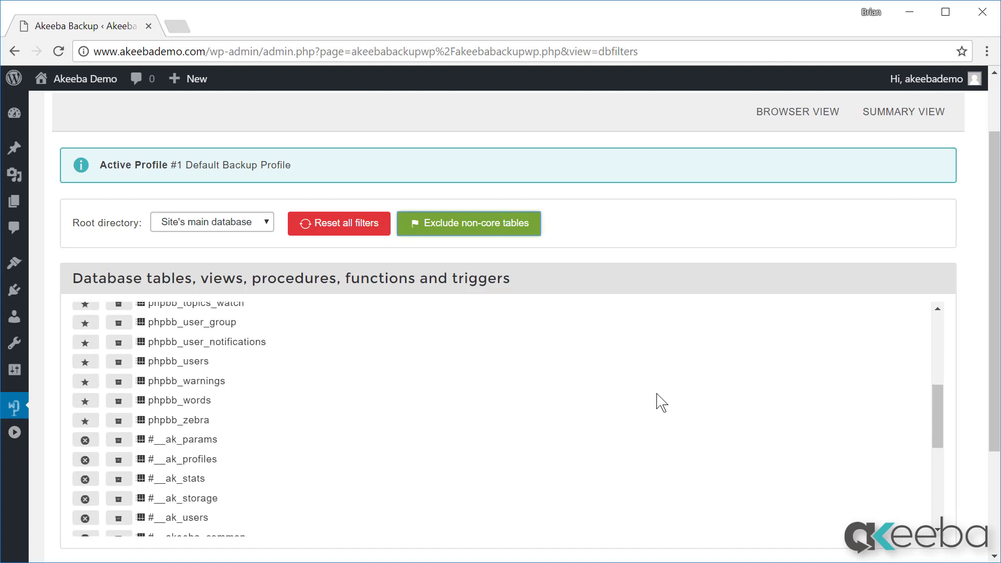
scroll(661, 402, down, 5)
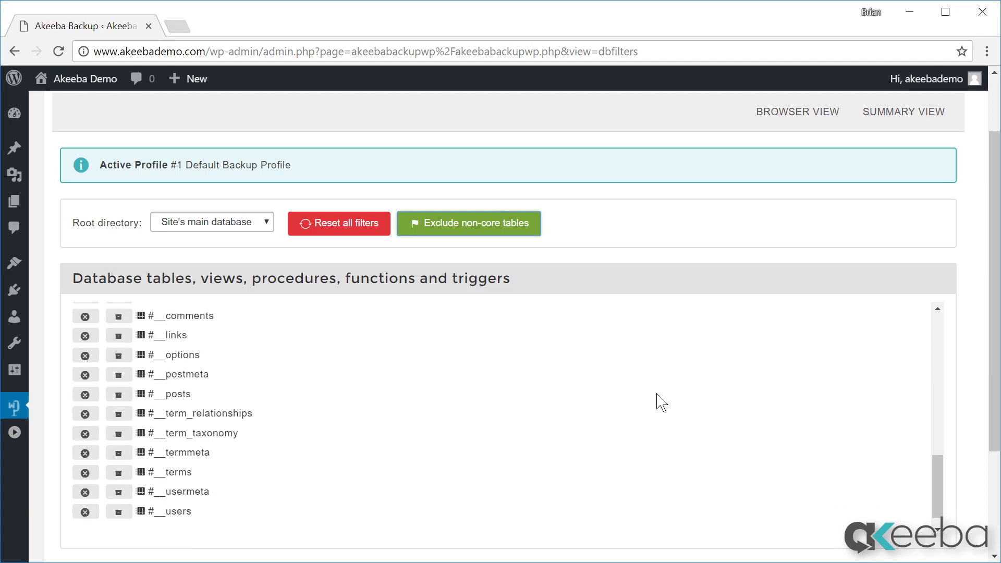
Exclude the contents of the #__comments table from the backup, and delete that filter in the summary view.
click(120, 321)
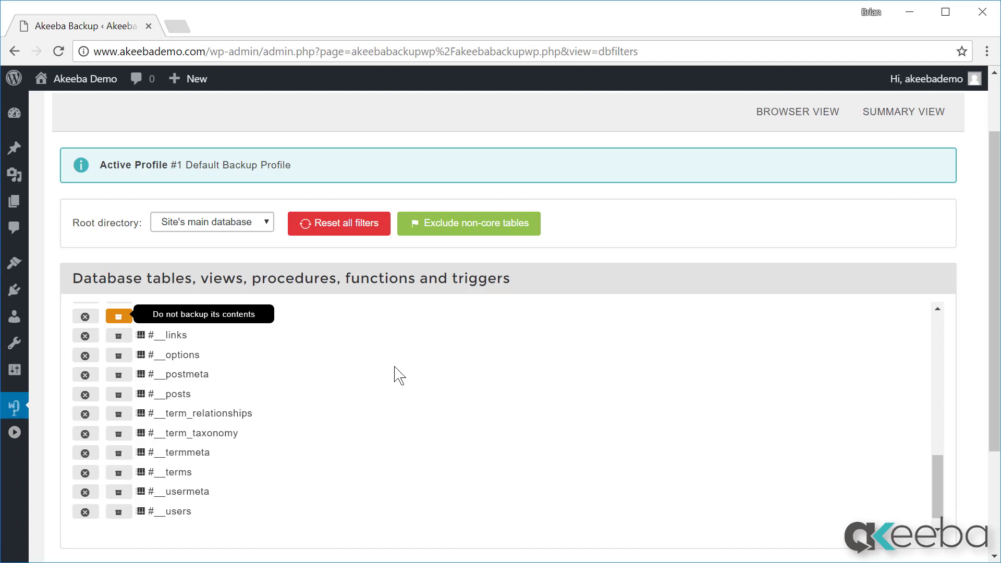
click(889, 119)
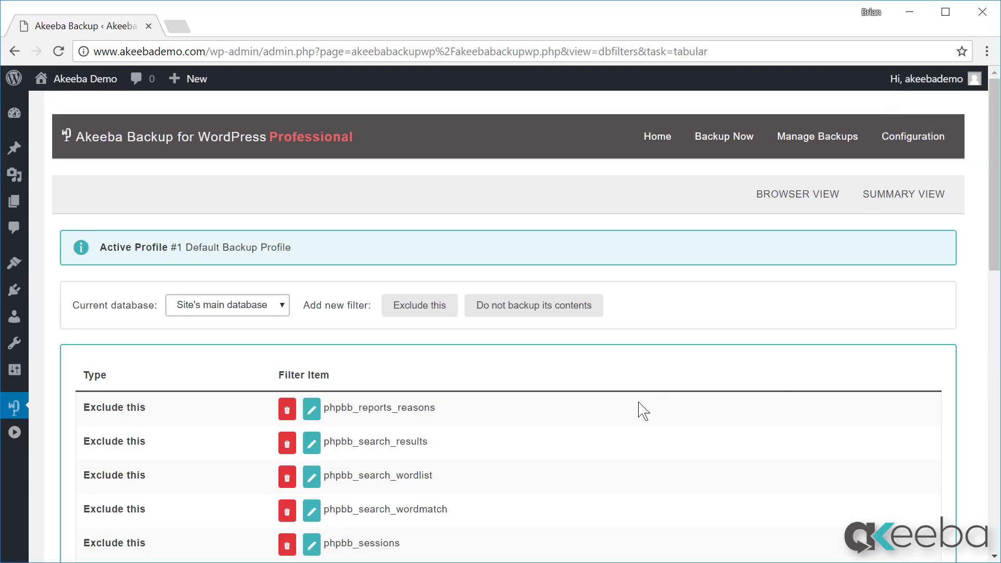
scroll(643, 411, down, 14)
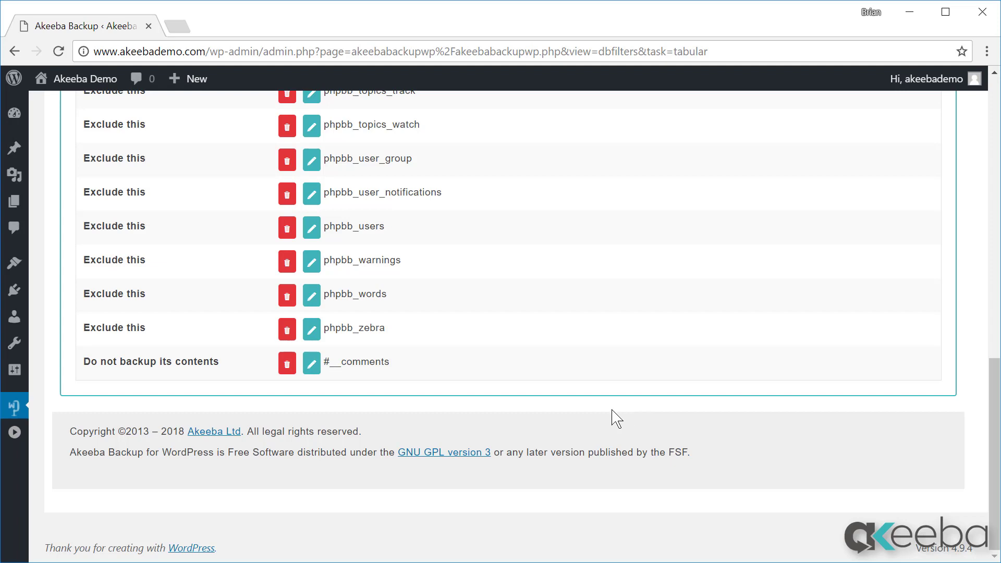
click(291, 366)
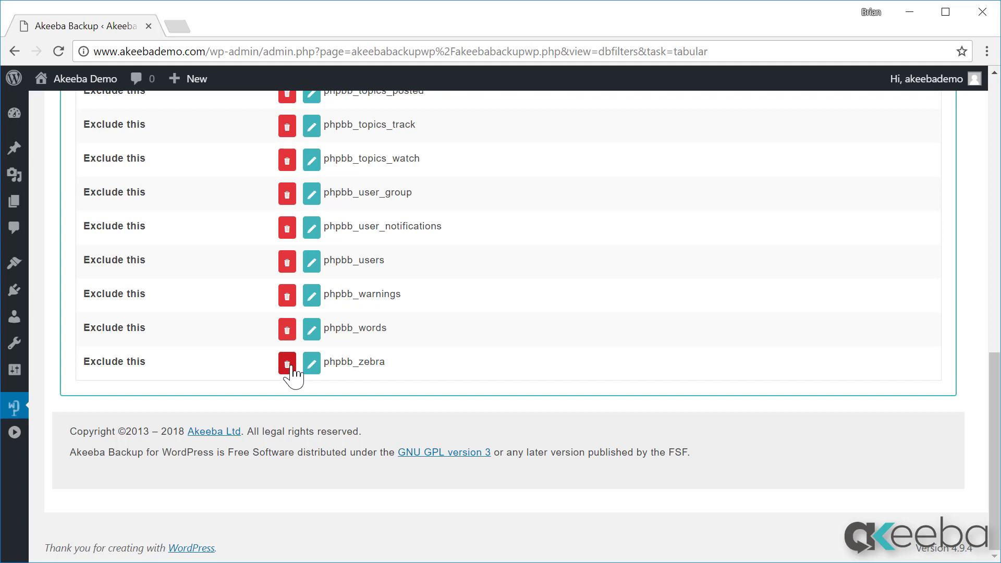
Open the Files and Directories Exclusion page and exclude large_file.mp3 in the site root from the backup.
click(16, 404)
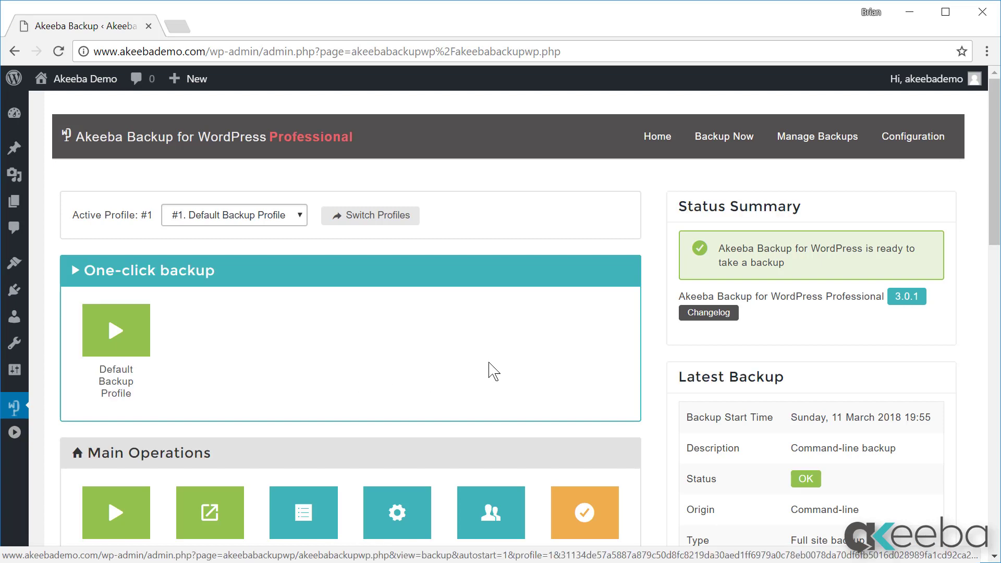
scroll(651, 416, down, 15)
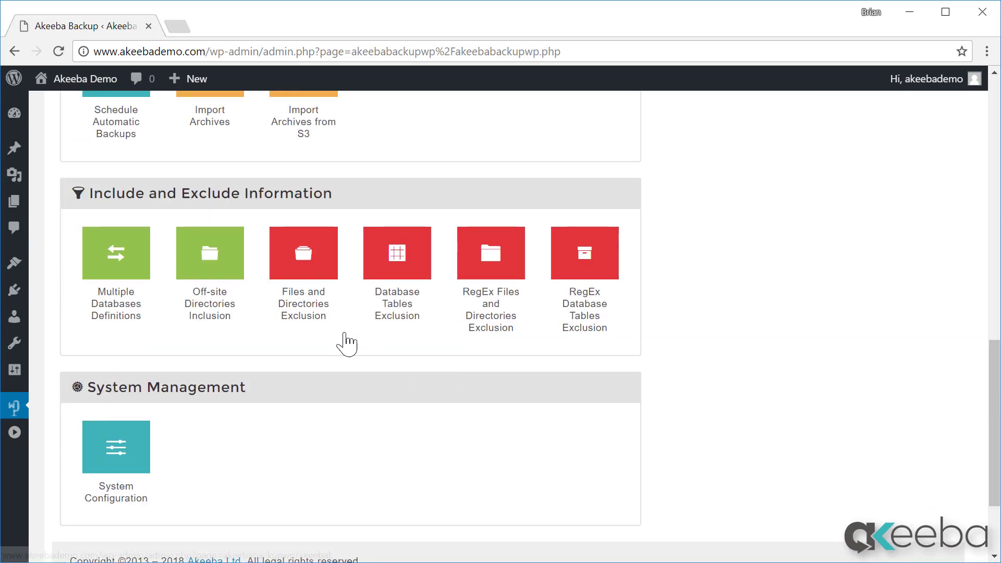
click(328, 320)
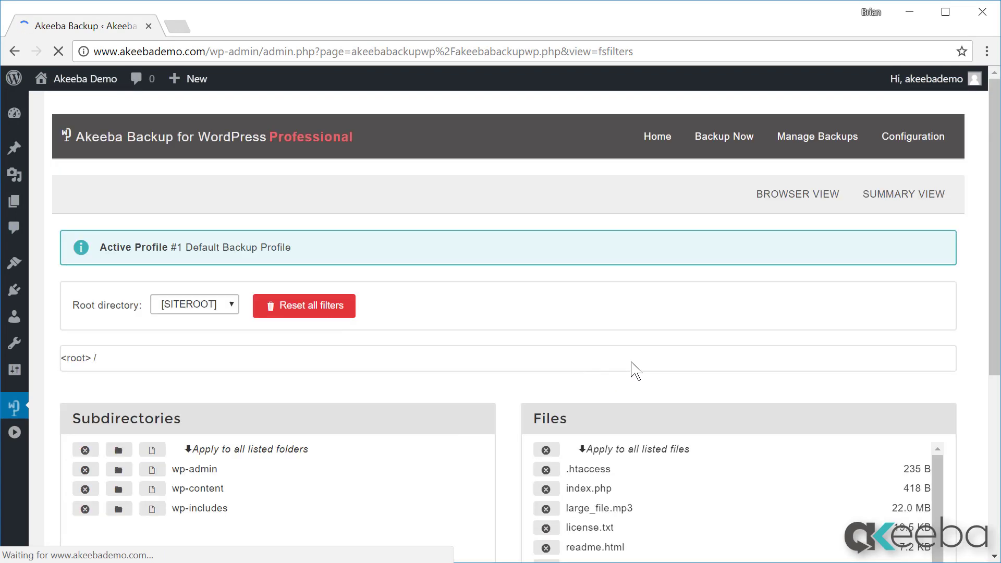
scroll(899, 360, down, 5)
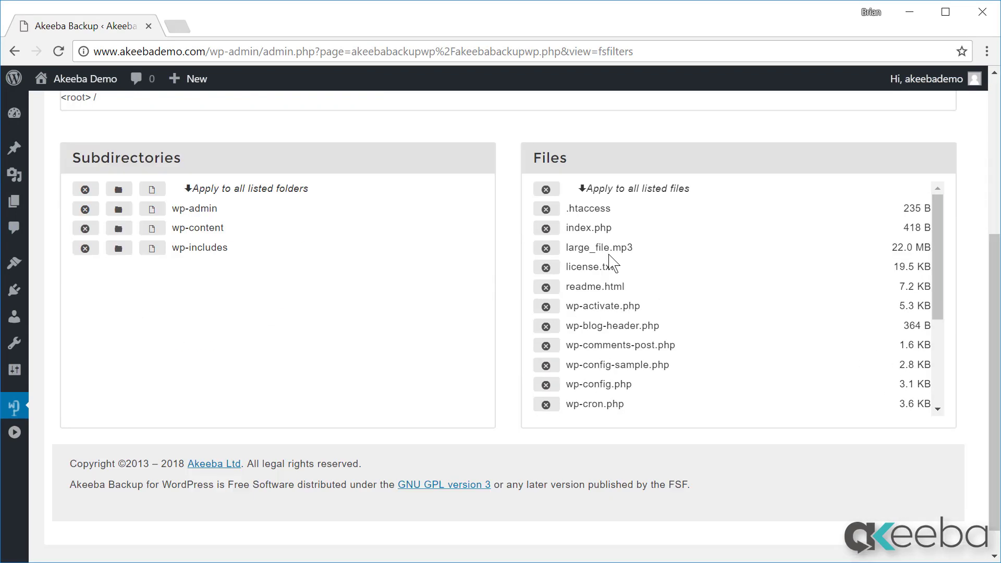
click(549, 250)
Browse wp-content/uploads down to 2018/03, and exclude the whole uploads directory inside wp-content from the backup.
click(187, 228)
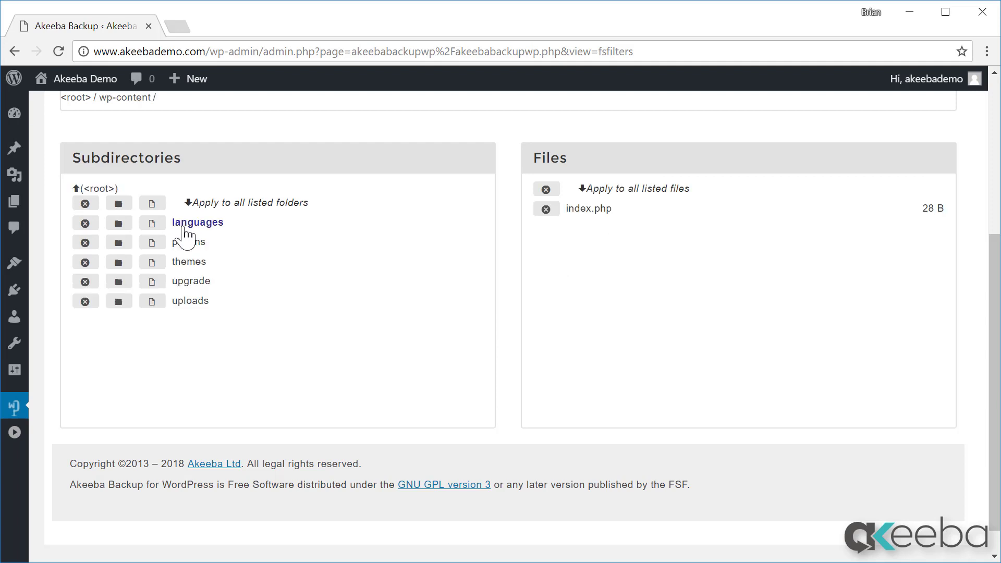
click(189, 301)
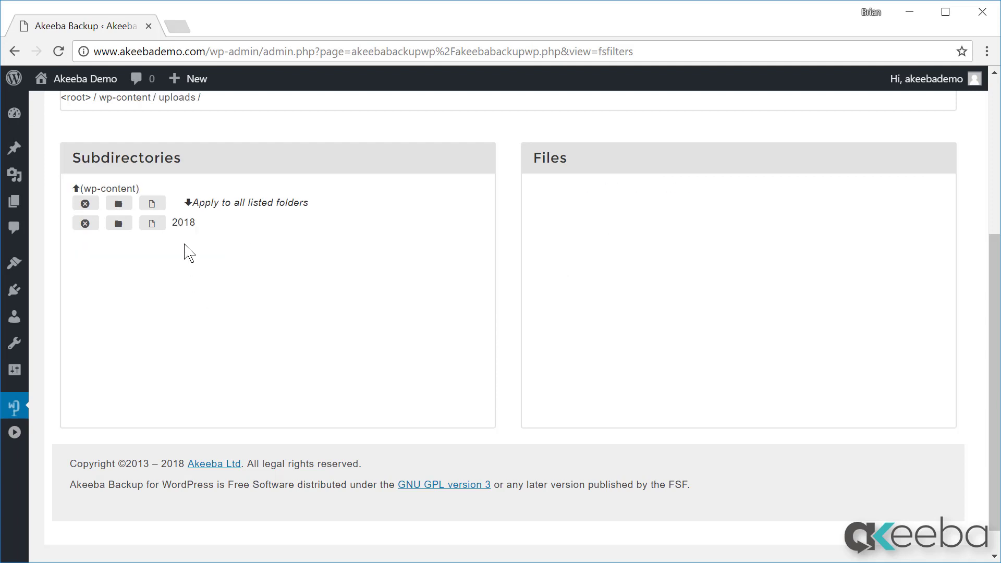
click(184, 224)
click(176, 223)
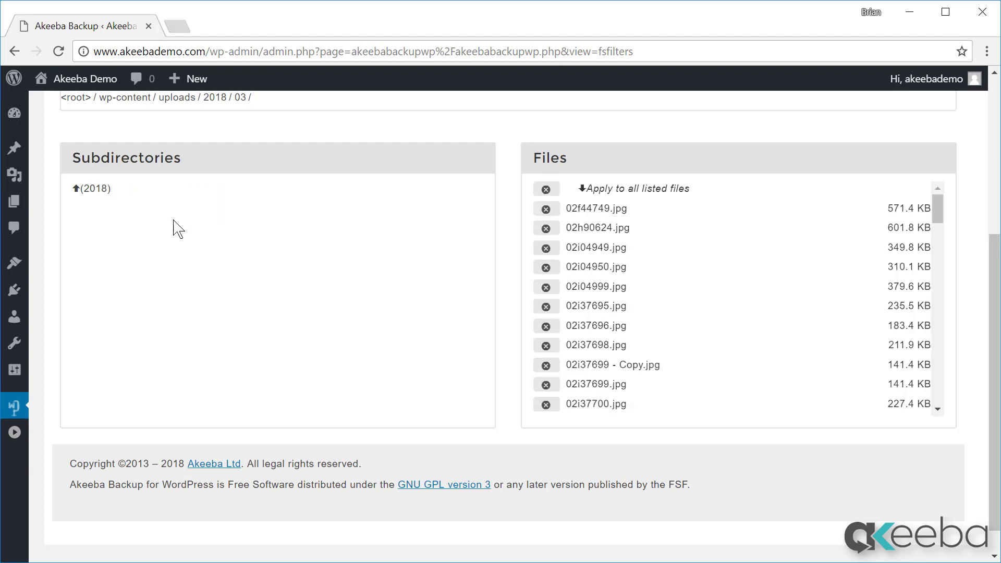
click(141, 104)
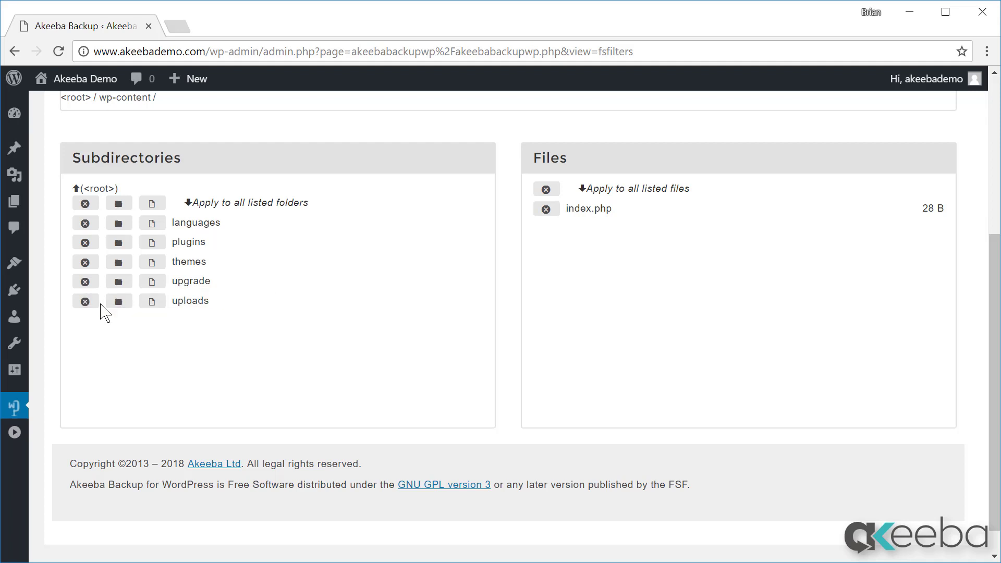
click(89, 305)
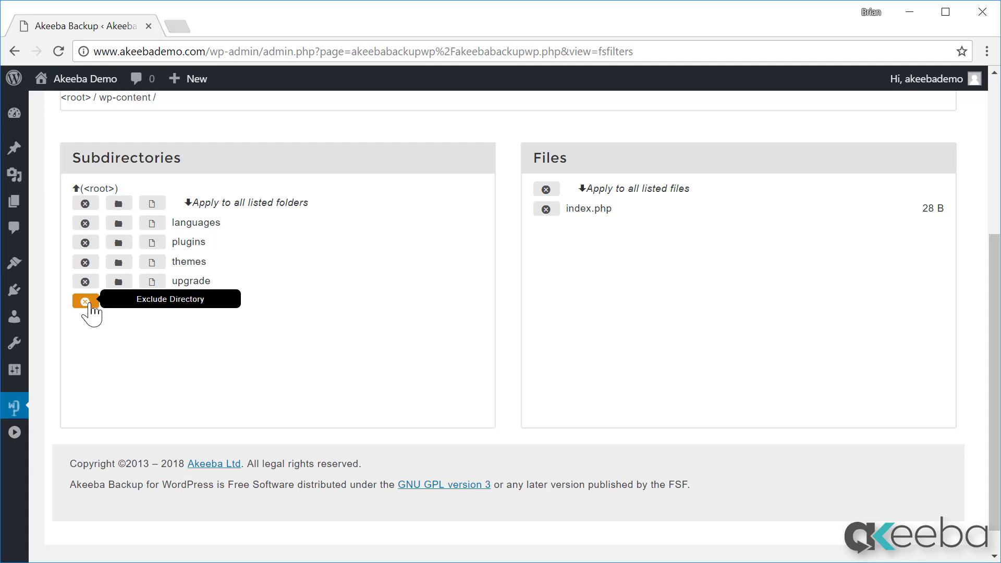
Review the summary of file and directory filters and return to the Akeeba Backup home page.
scroll(594, 313, up, 5)
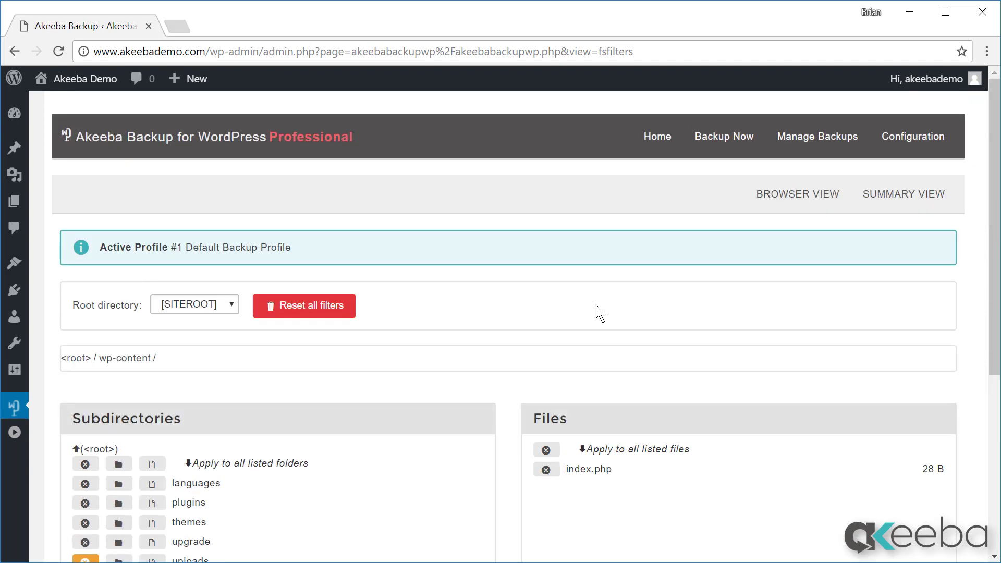
click(929, 209)
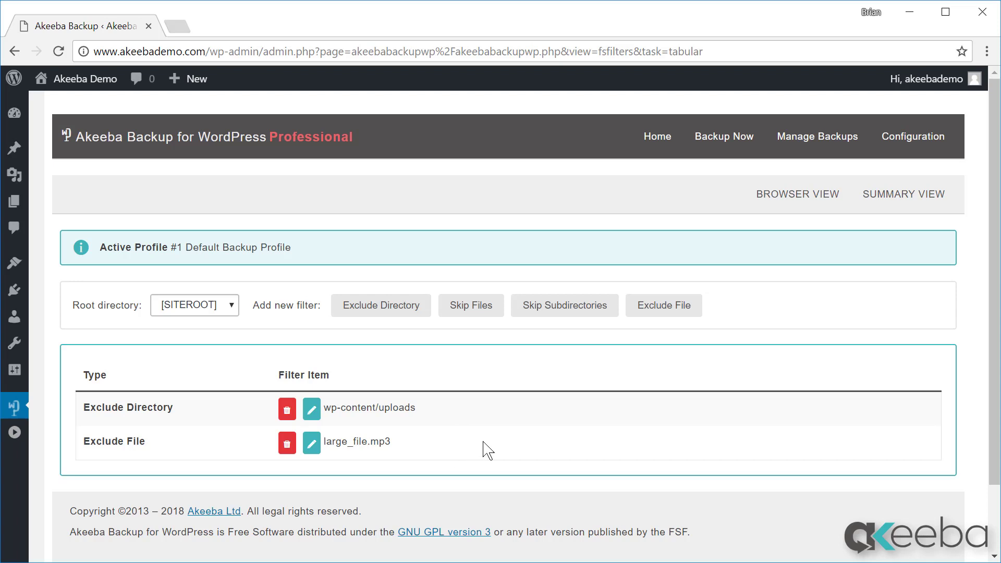
click(667, 149)
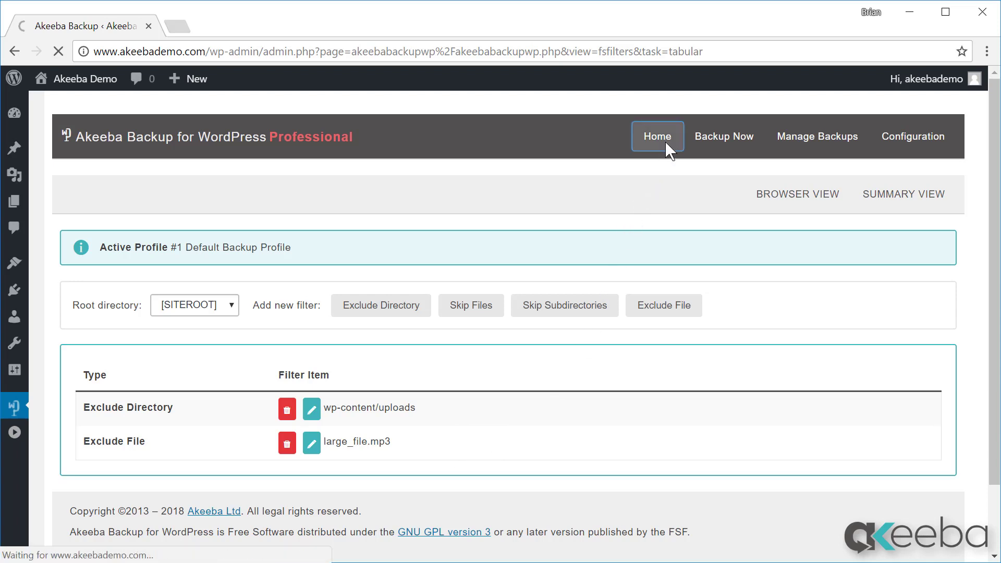